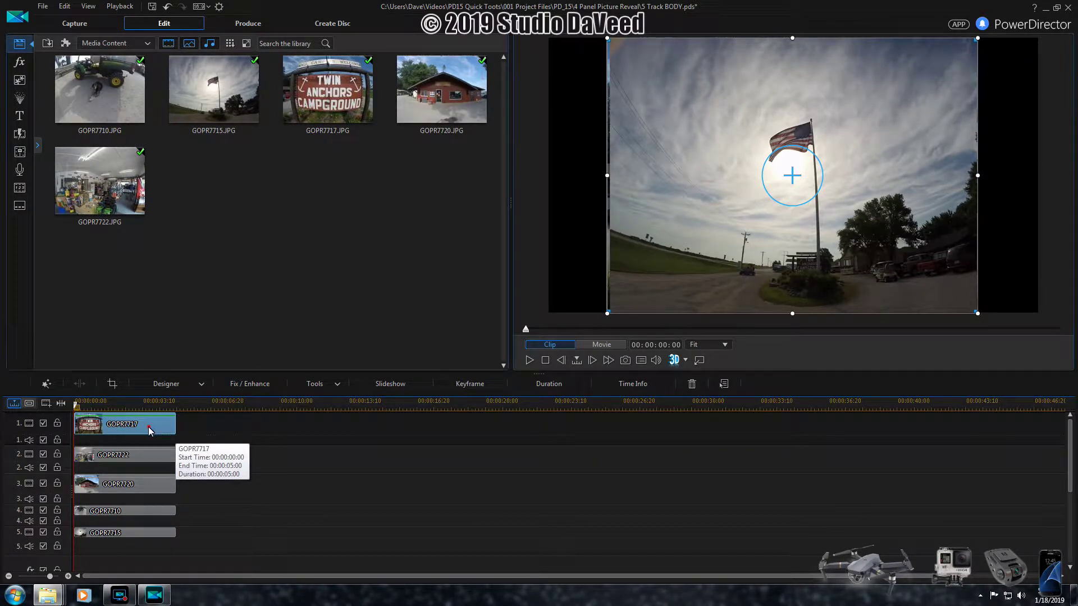
Unlock the aspect ratio of the GOPR7717 sign photo and stretch it to both frame edges
{"action": "double_click", "coordinate": [149, 427]}
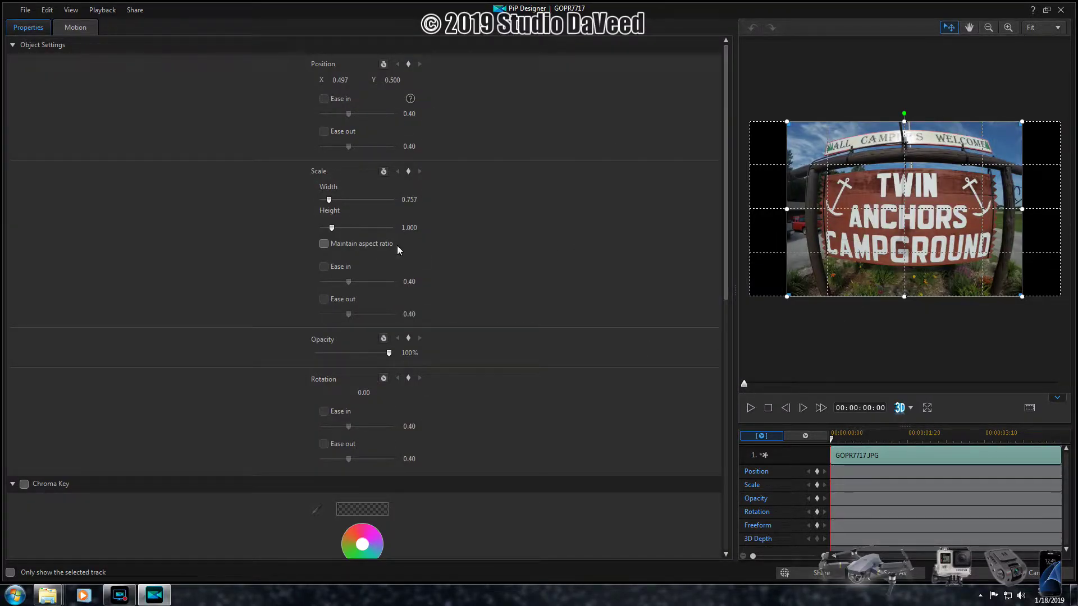
{"action": "left_click", "coordinate": [327, 245]}
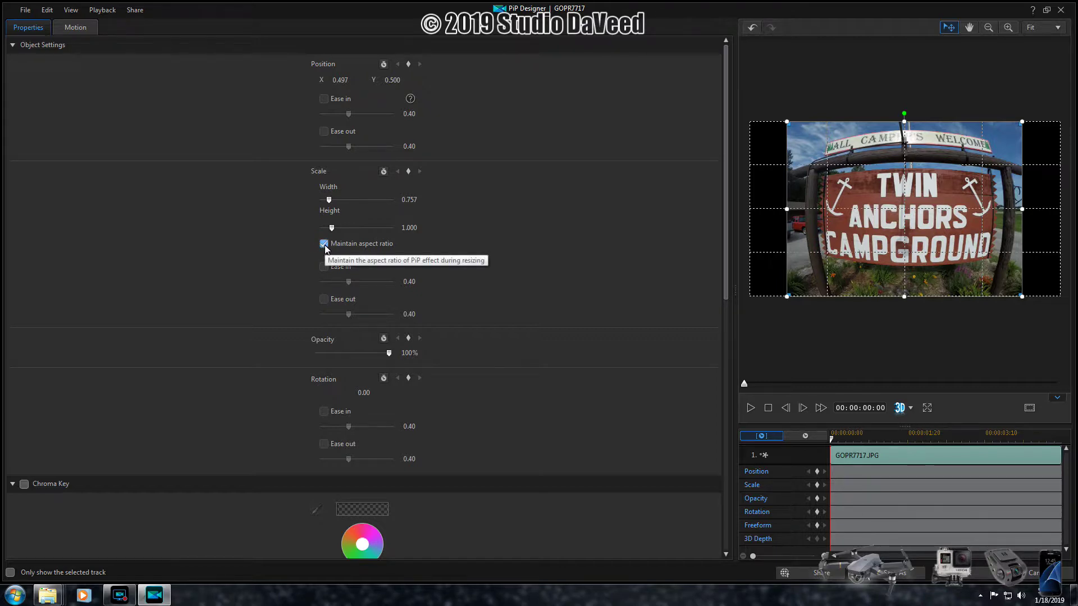
{"action": "left_click", "coordinate": [325, 245]}
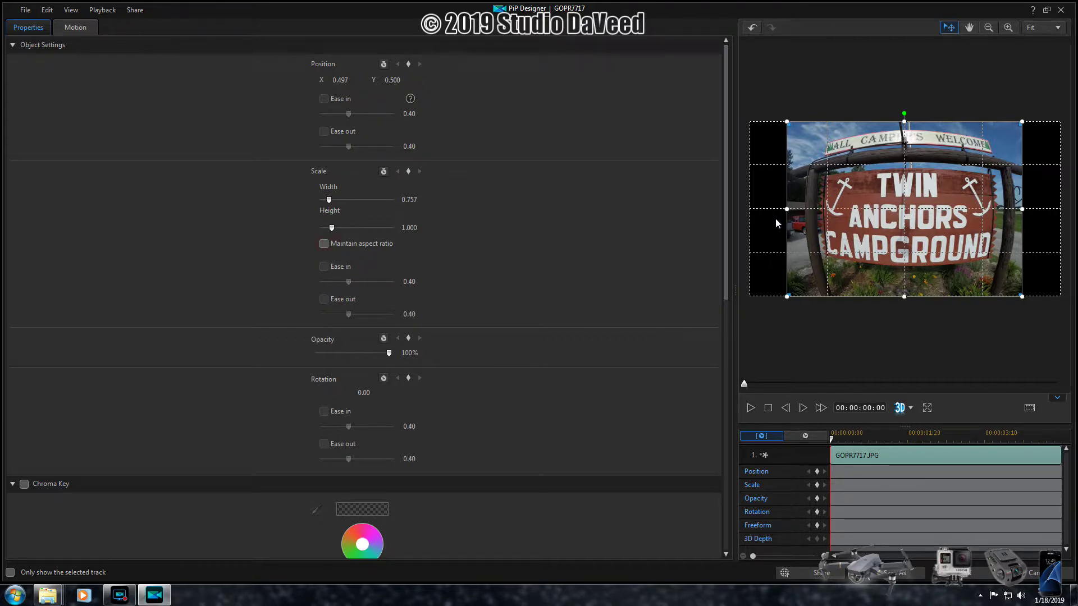
{"action": "left_click_drag", "start_coordinate": [787, 210], "coordinate": [756, 214]}
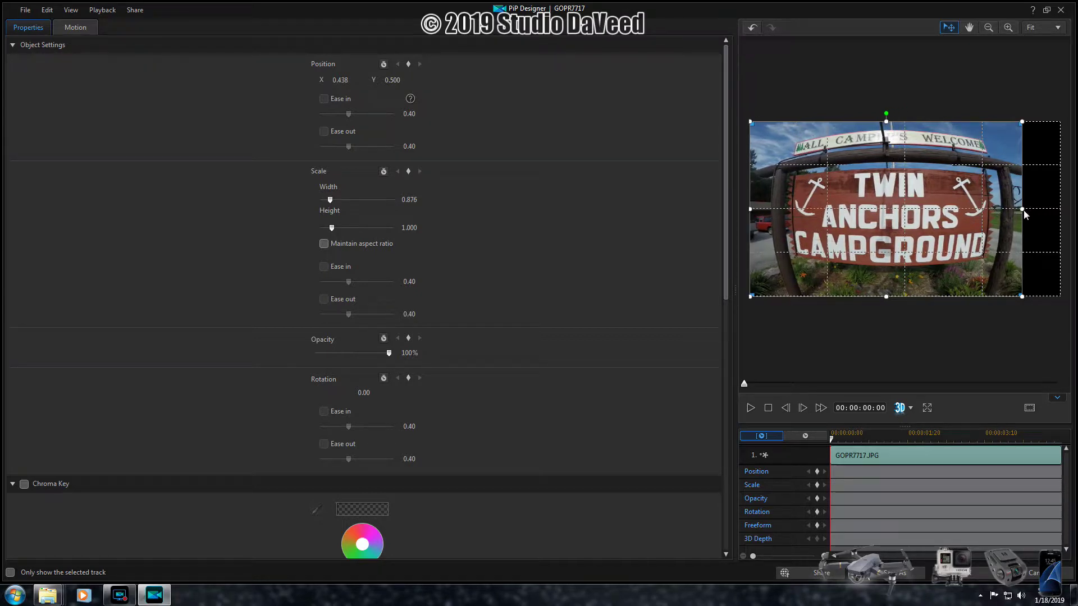
{"action": "left_click_drag", "start_coordinate": [1023, 214], "coordinate": [1059, 213]}
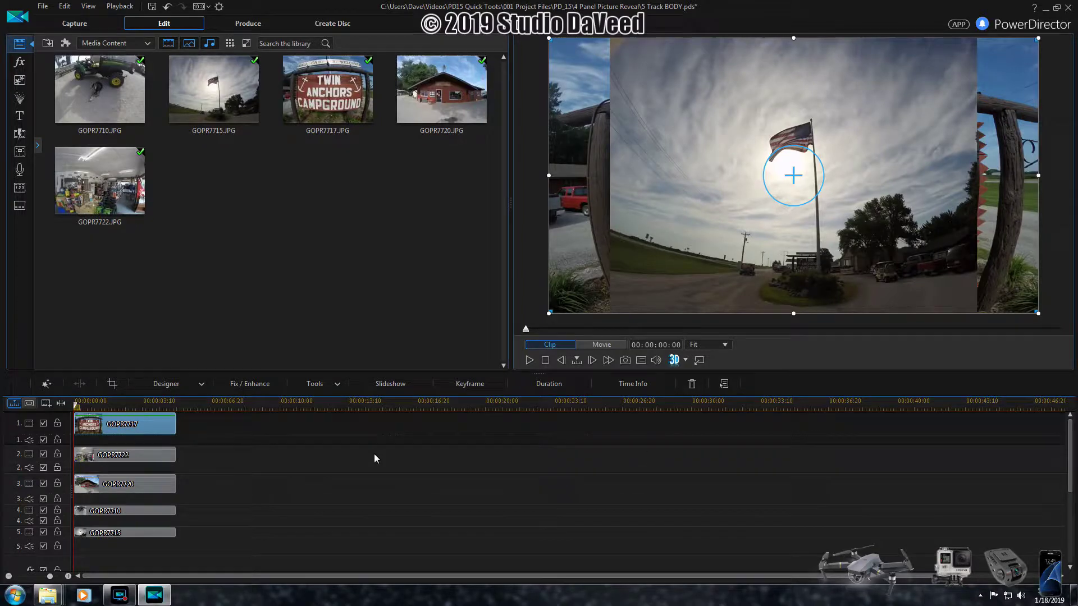
{"action": "left_click", "coordinate": [135, 457]}
Shrink GOPR7722 to a 0.125 x 0.167 thumbnail centred in the frame, keeping the 4 x 4 grid
{"action": "double_click", "coordinate": [134, 456]}
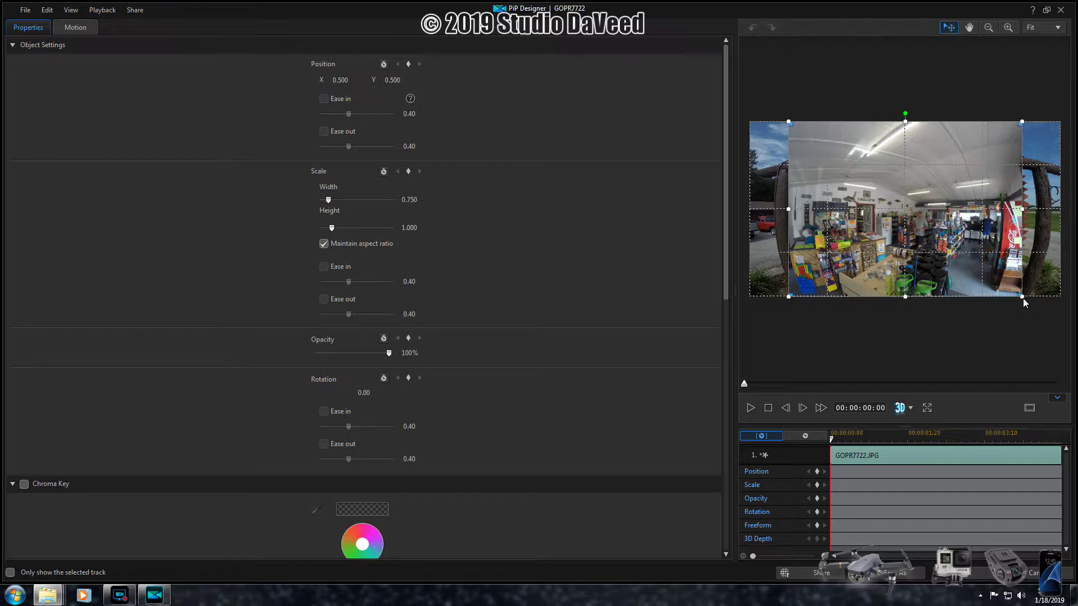
{"action": "left_click_drag", "start_coordinate": [1024, 303], "coordinate": [904, 210]}
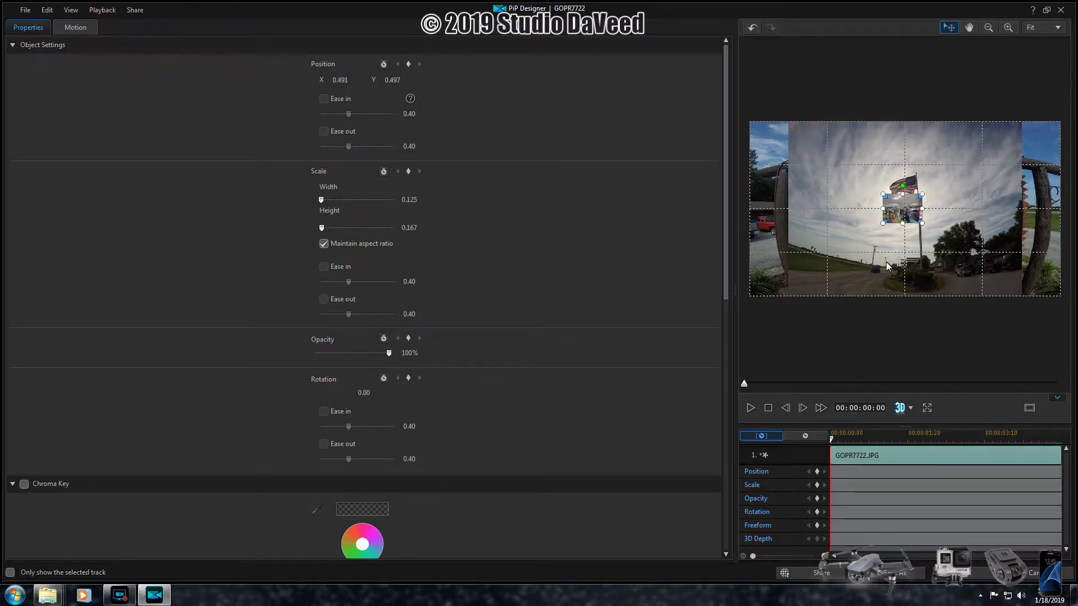
{"action": "left_click", "coordinate": [1030, 408]}
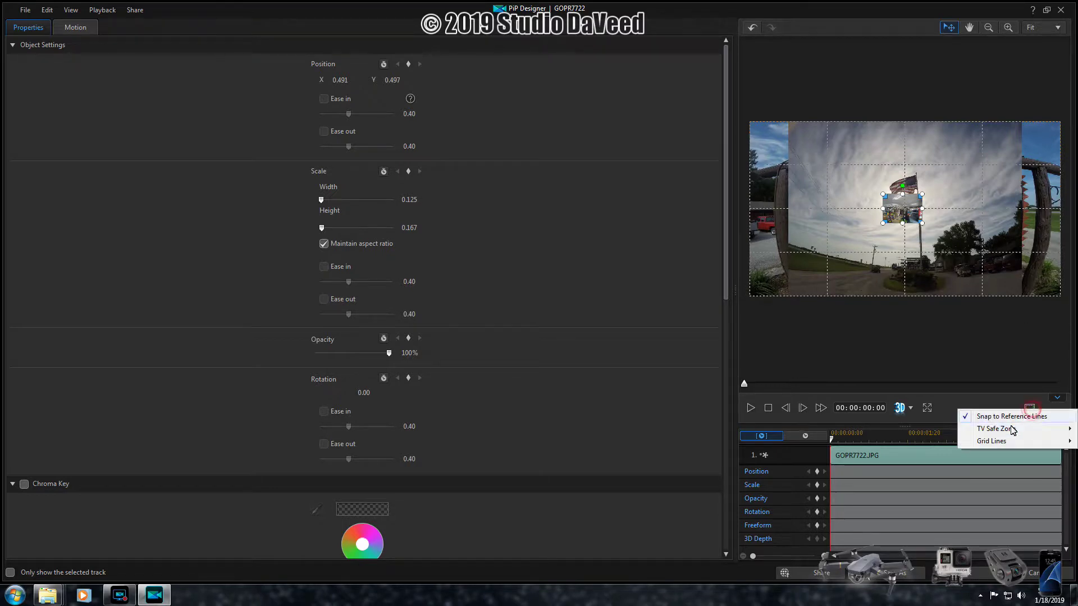
{"action": "mouse_move", "coordinate": [1007, 446]}
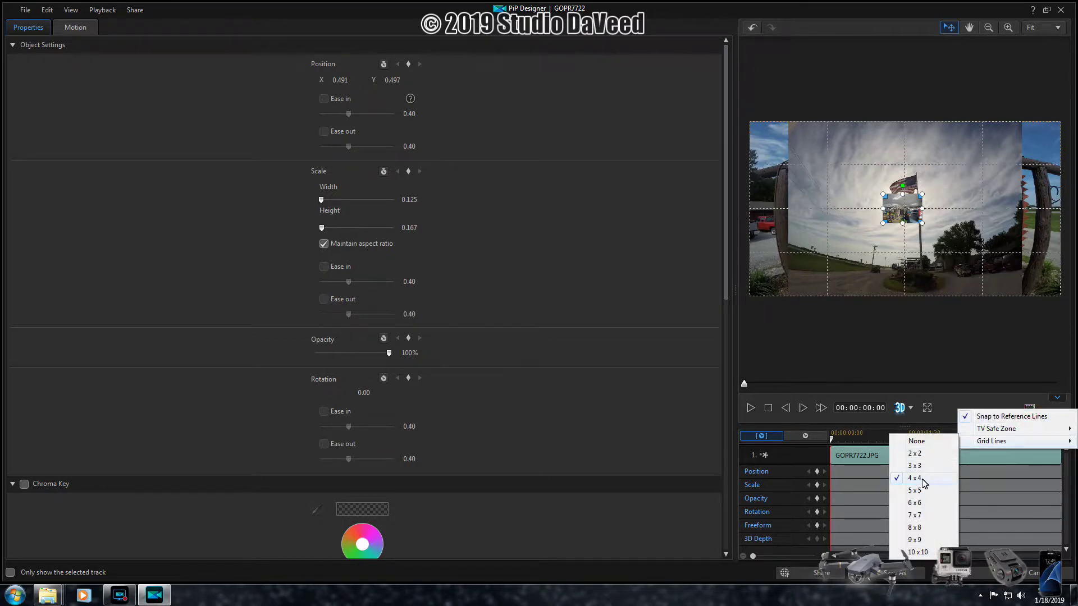
{"action": "left_click", "coordinate": [938, 326]}
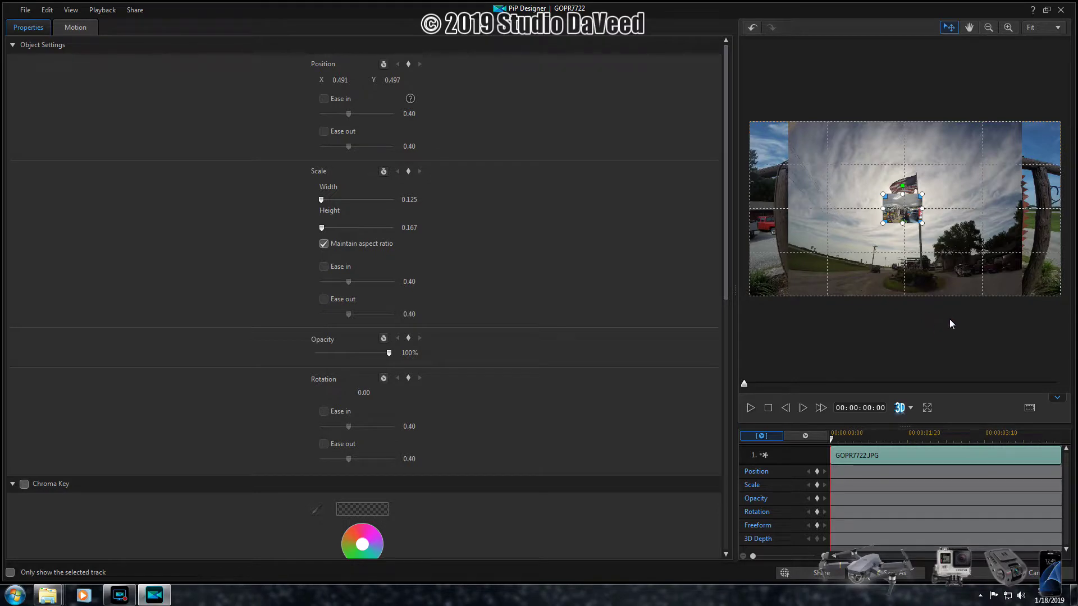
Keyframe GOPR7722's starting size at 0% opacity, then move it toward the top-left at the clip end
{"action": "left_click", "coordinate": [817, 485]}
{"action": "left_click_drag", "start_coordinate": [389, 353], "coordinate": [308, 354]}
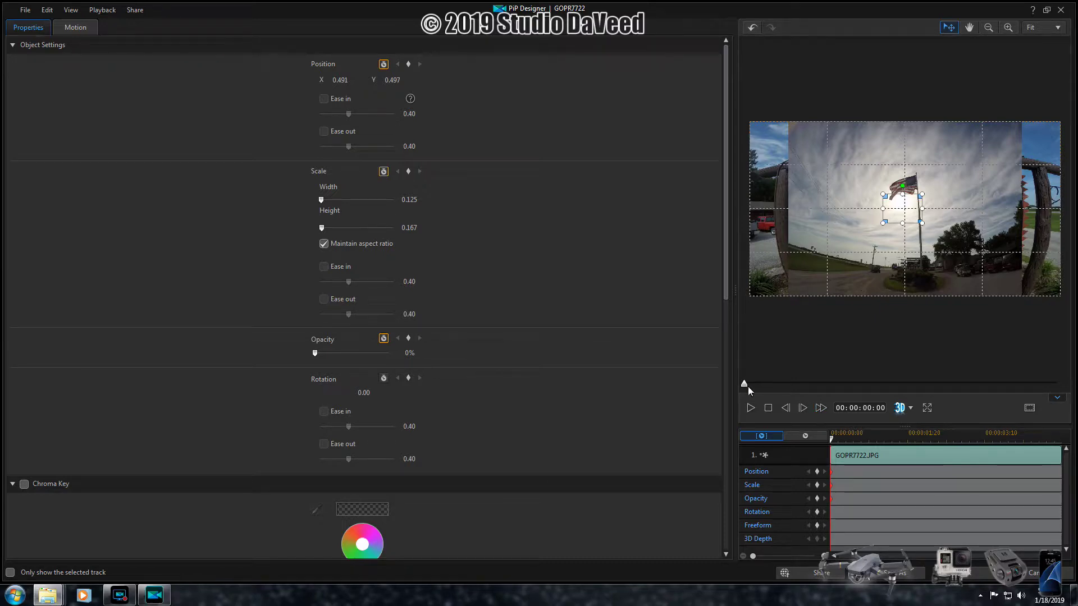
{"action": "left_click_drag", "start_coordinate": [746, 386], "coordinate": [1075, 396]}
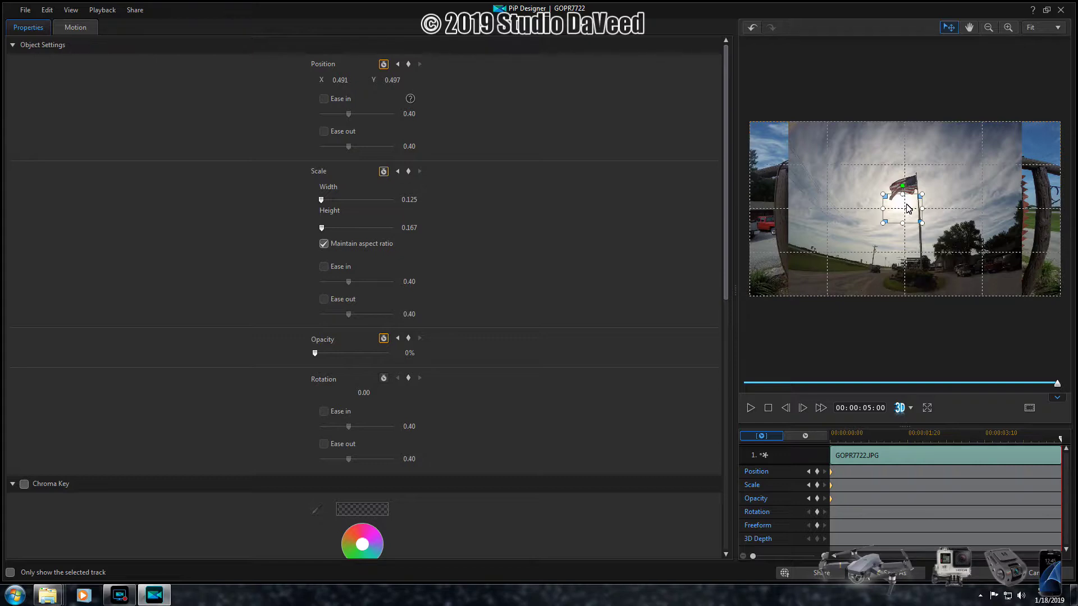
{"action": "left_click_drag", "start_coordinate": [907, 211], "coordinate": [867, 204]}
Nudge the store photo into position and raise its end opacity to 100%
{"action": "left_click_drag", "start_coordinate": [817, 172], "coordinate": [831, 171]}
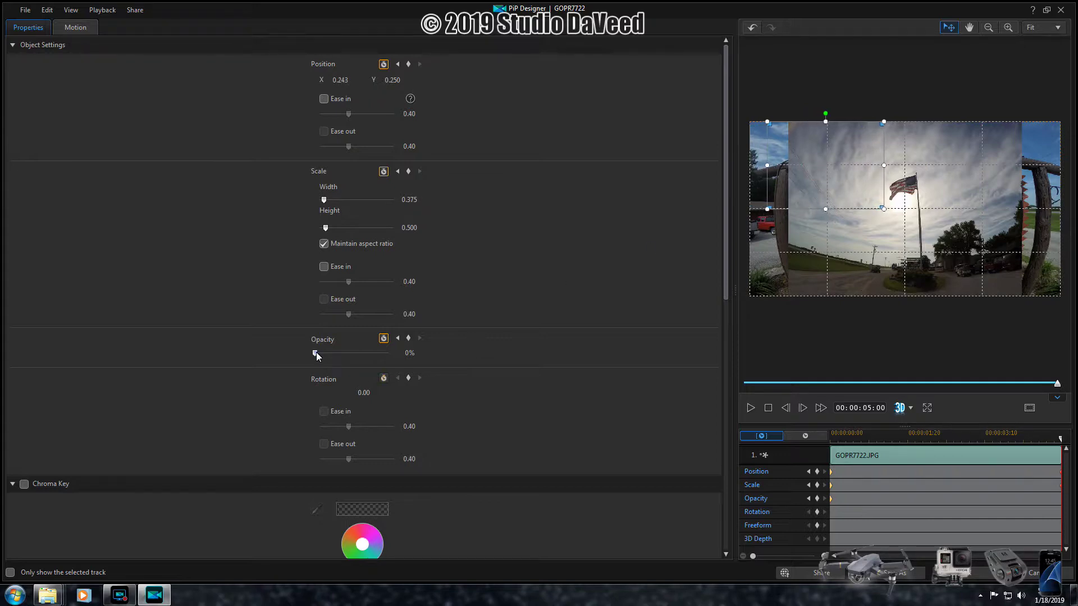
{"action": "left_click_drag", "start_coordinate": [315, 353], "coordinate": [337, 358]}
{"action": "left_click_drag", "start_coordinate": [409, 358], "coordinate": [462, 363]}
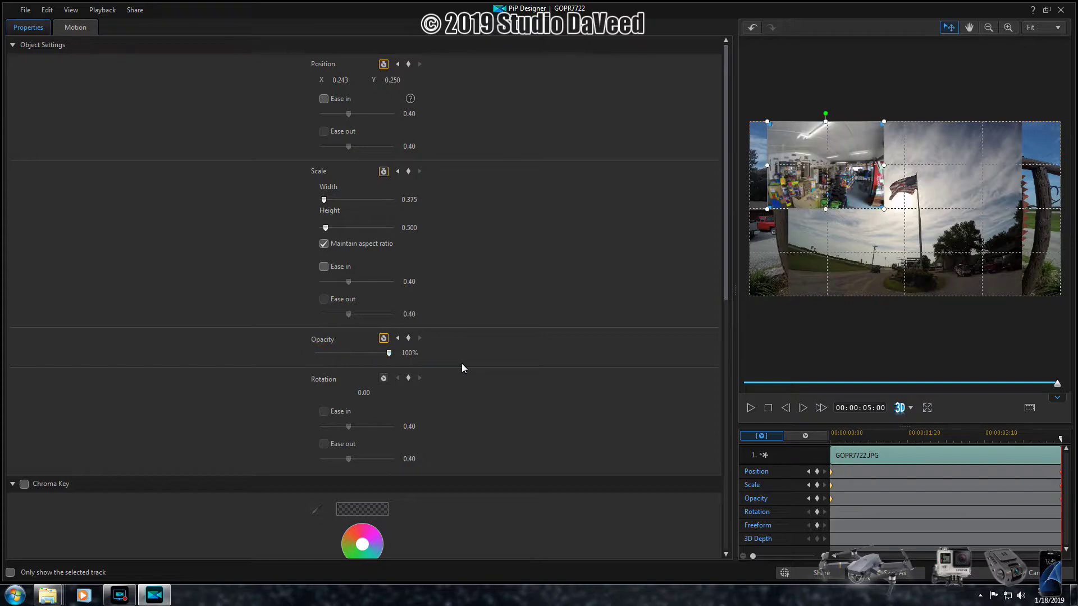
Unlock the aspect ratio and stretch the photo to fill the top-left quarter at 0.500 x 0.500
{"action": "left_click", "coordinate": [324, 244]}
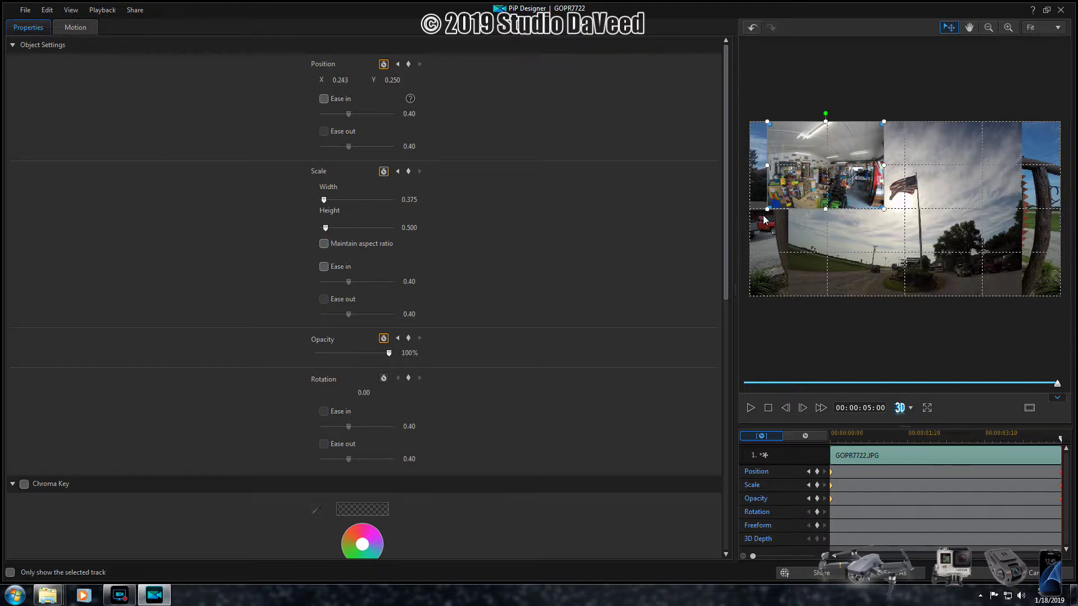
{"action": "left_click_drag", "start_coordinate": [767, 167], "coordinate": [750, 167]}
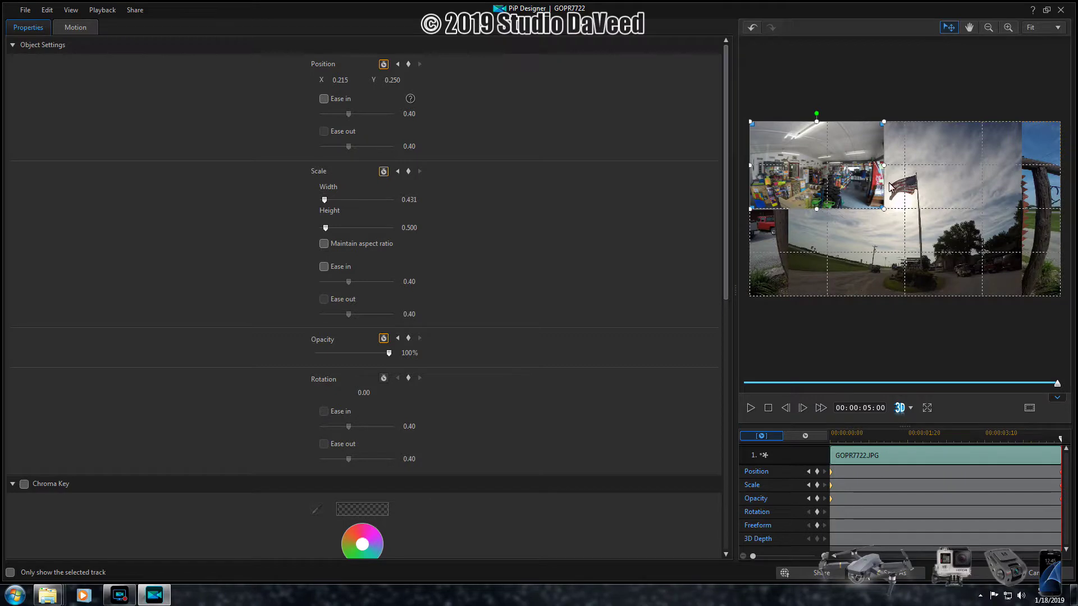
{"action": "left_click_drag", "start_coordinate": [885, 165], "coordinate": [904, 171]}
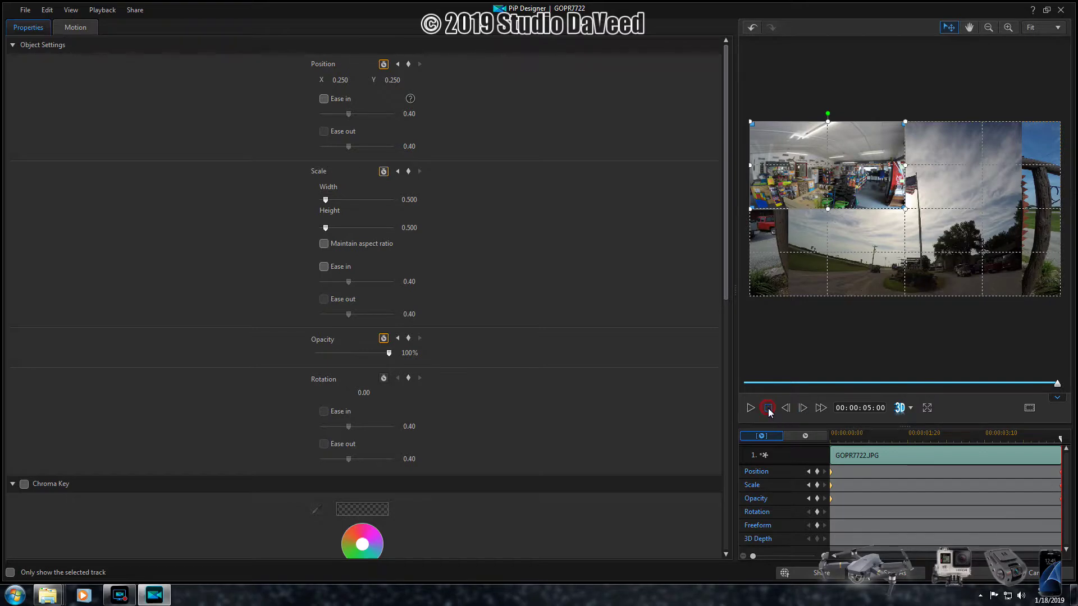
{"action": "left_click", "coordinate": [768, 409]}
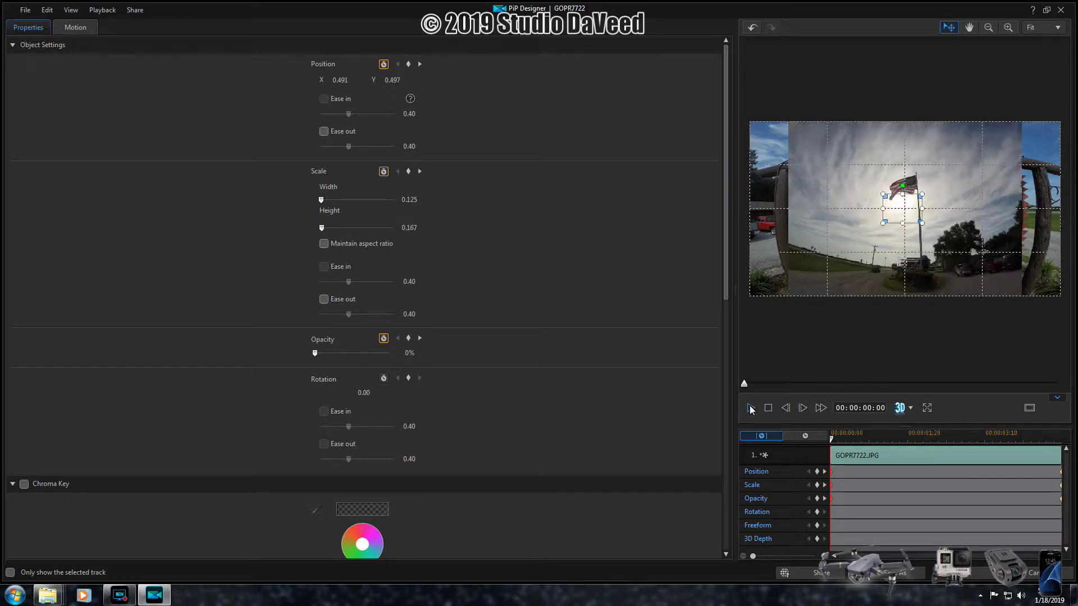
Preview the store photo's fade-in, then open GOPR7720 on track 3 in PiP Designer
{"action": "left_click", "coordinate": [751, 412]}
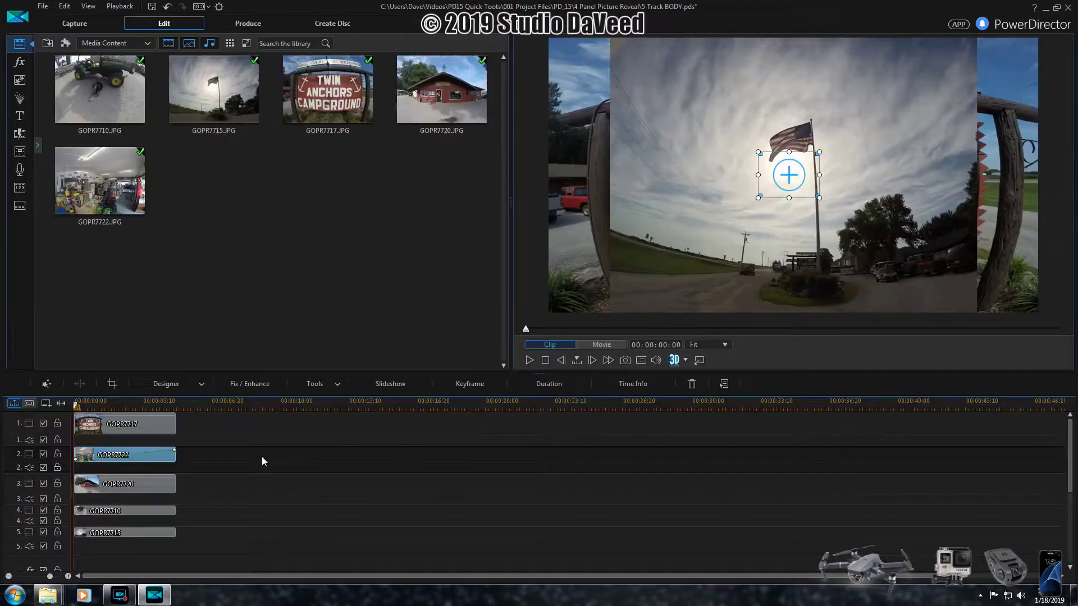
{"action": "double_click", "coordinate": [154, 484]}
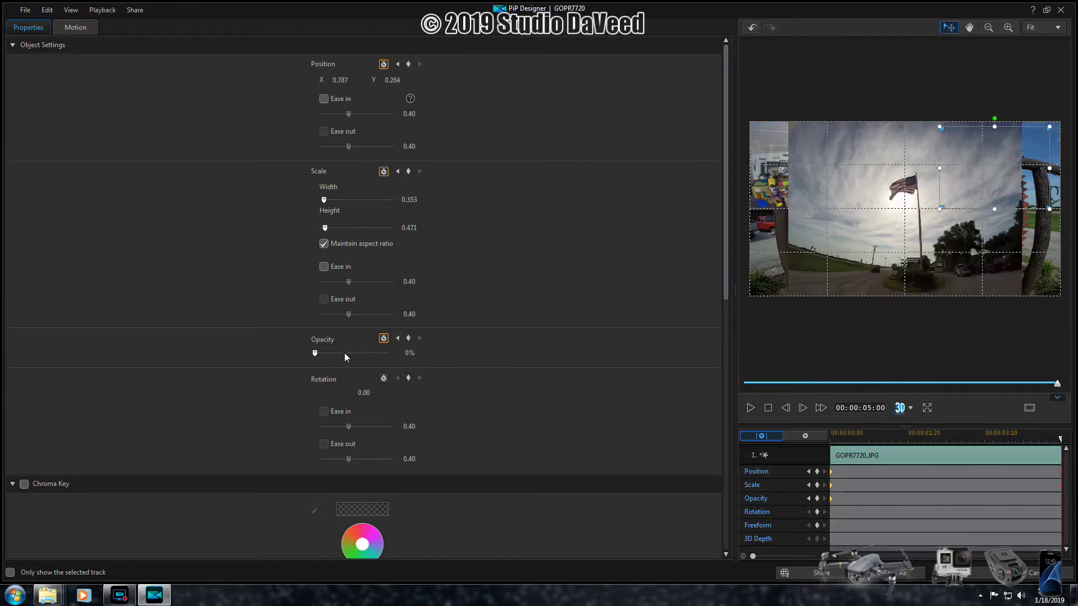
Move and enlarge GOPR7720 toward its quarter, then close PiP Designer with OK
{"action": "left_click_drag", "start_coordinate": [345, 352], "coordinate": [389, 353]}
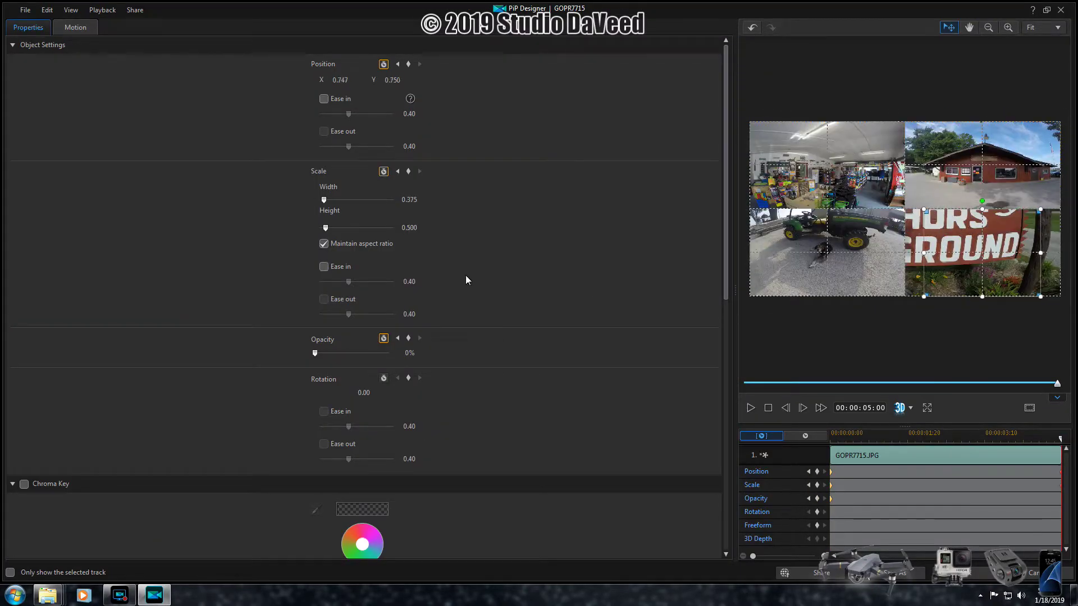
{"action": "left_click", "coordinate": [982, 576]}
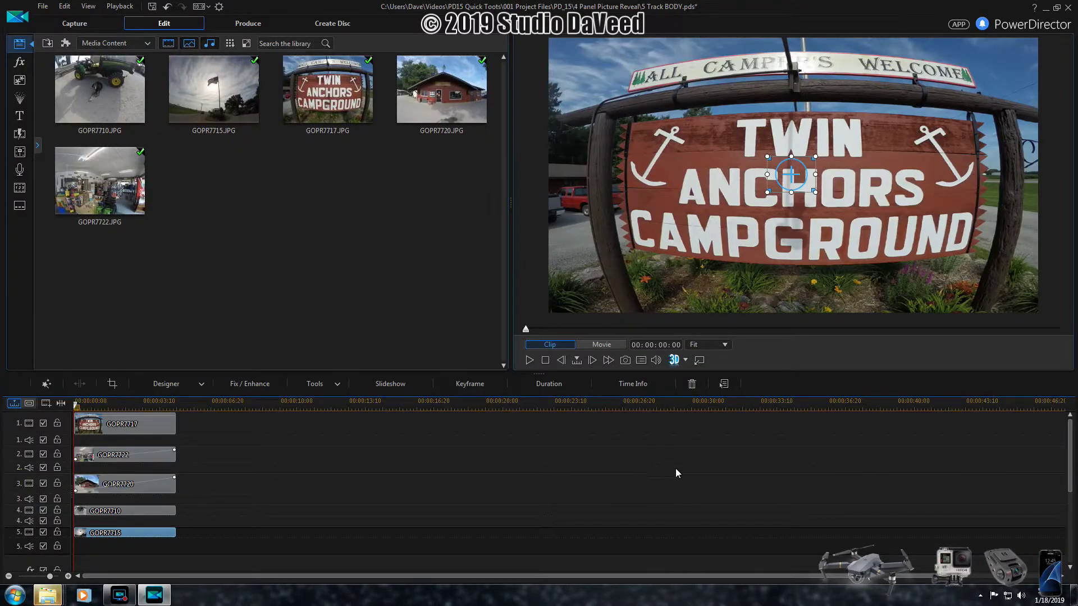
{"action": "left_click", "coordinate": [530, 361]}
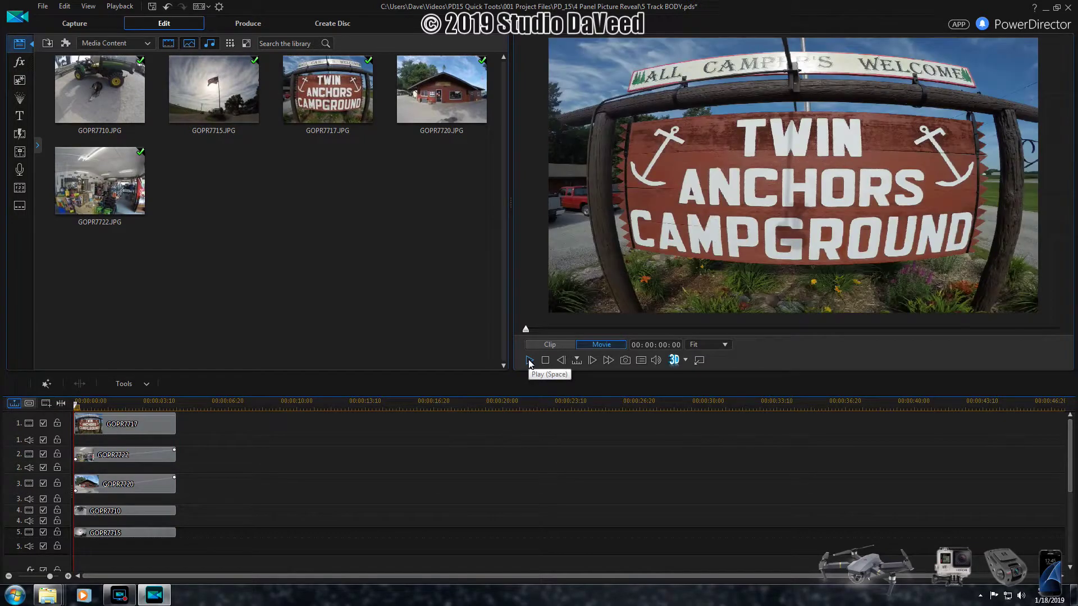
{"action": "left_click", "coordinate": [529, 361]}
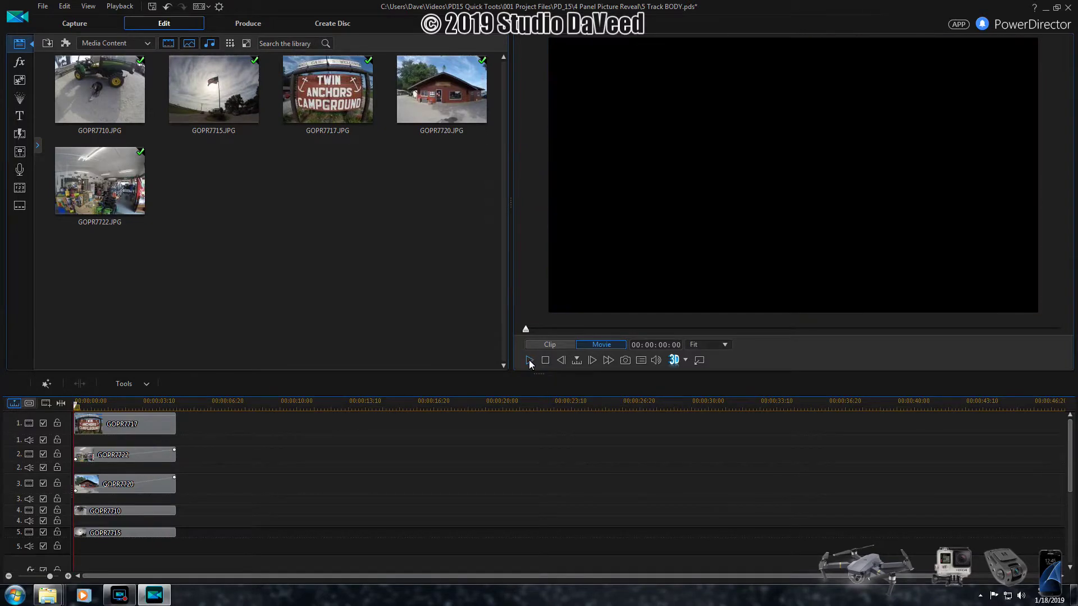
{"action": "left_click", "coordinate": [530, 362]}
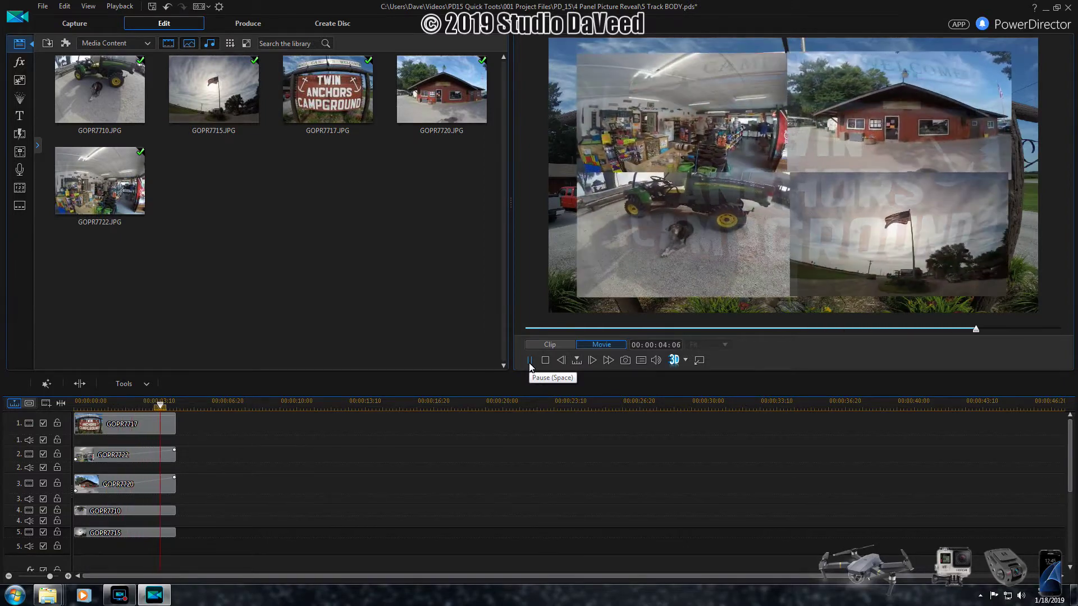
{"action": "left_click", "coordinate": [529, 361]}
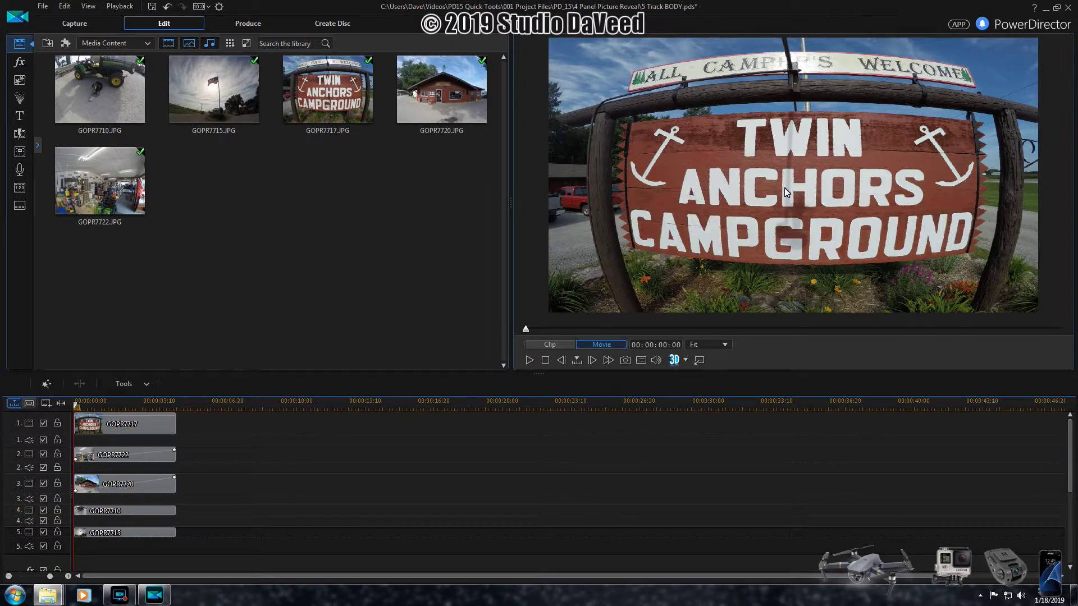
{"action": "left_click", "coordinate": [530, 362]}
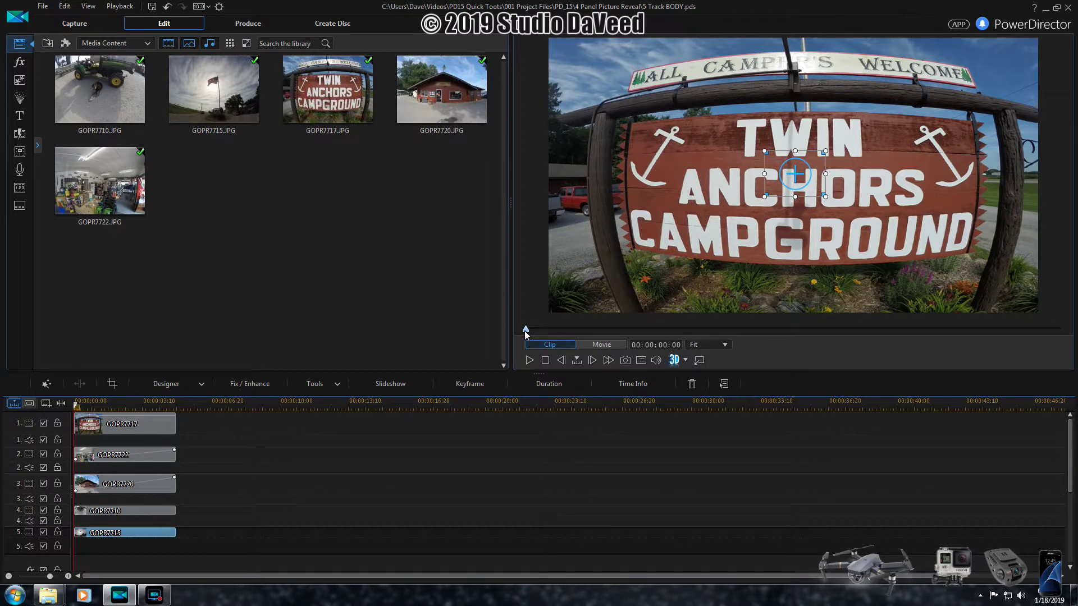
{"action": "left_click_drag", "start_coordinate": [524, 331], "coordinate": [1068, 338]}
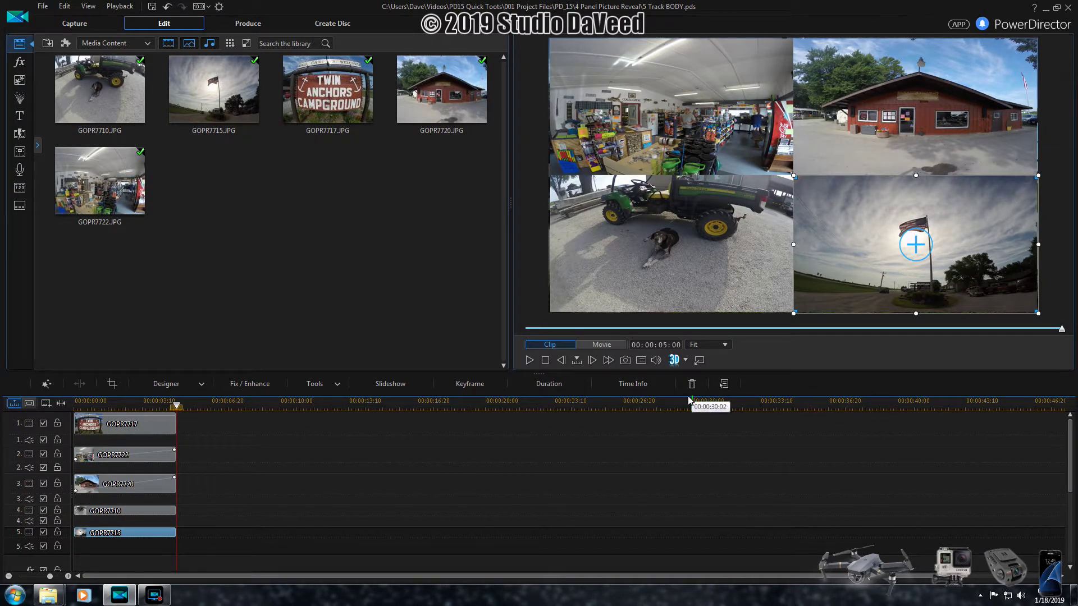
Snapshot the finished four-photo grid and place Snap(2).png on track 1 after GOPR7717
{"action": "left_click", "coordinate": [625, 360]}
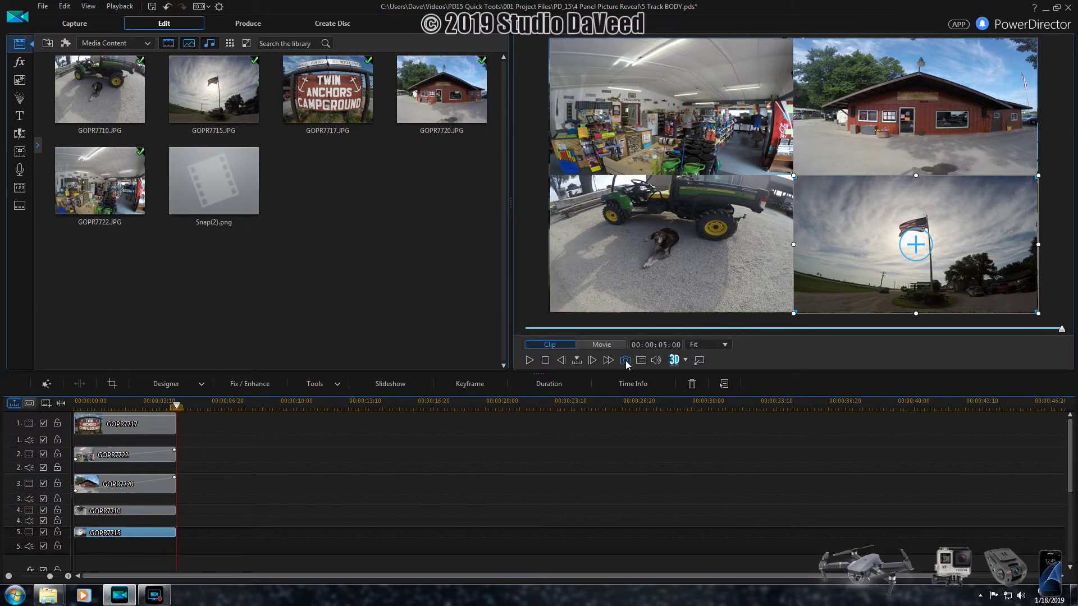
{"action": "left_click_drag", "start_coordinate": [213, 187], "coordinate": [176, 421]}
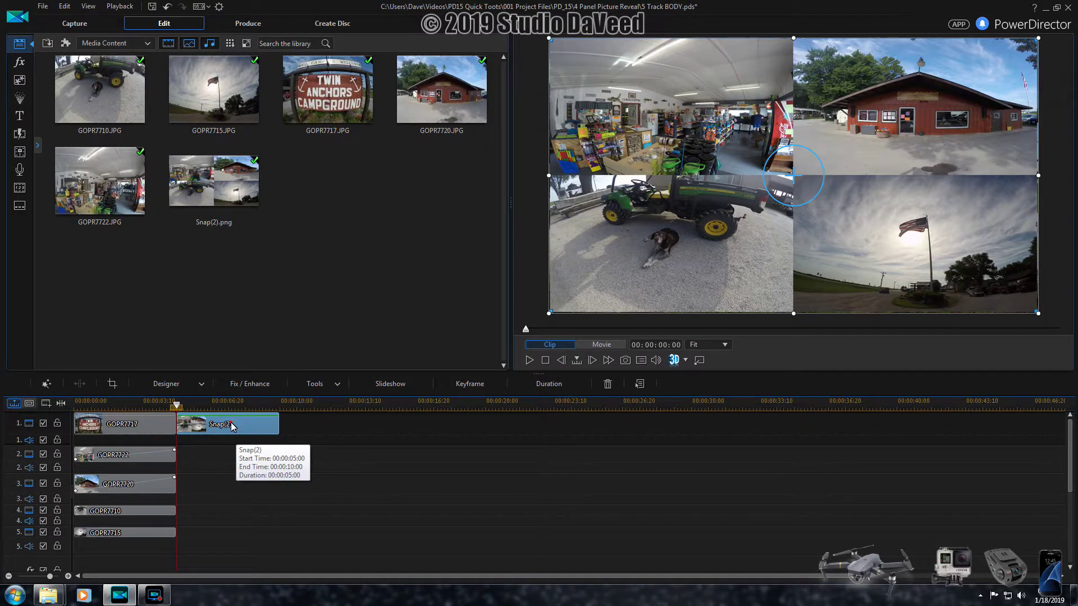
Set Snap(2).png's duration to 00:00:03:00 and play the whole movie from the start
{"action": "left_click", "coordinate": [550, 384]}
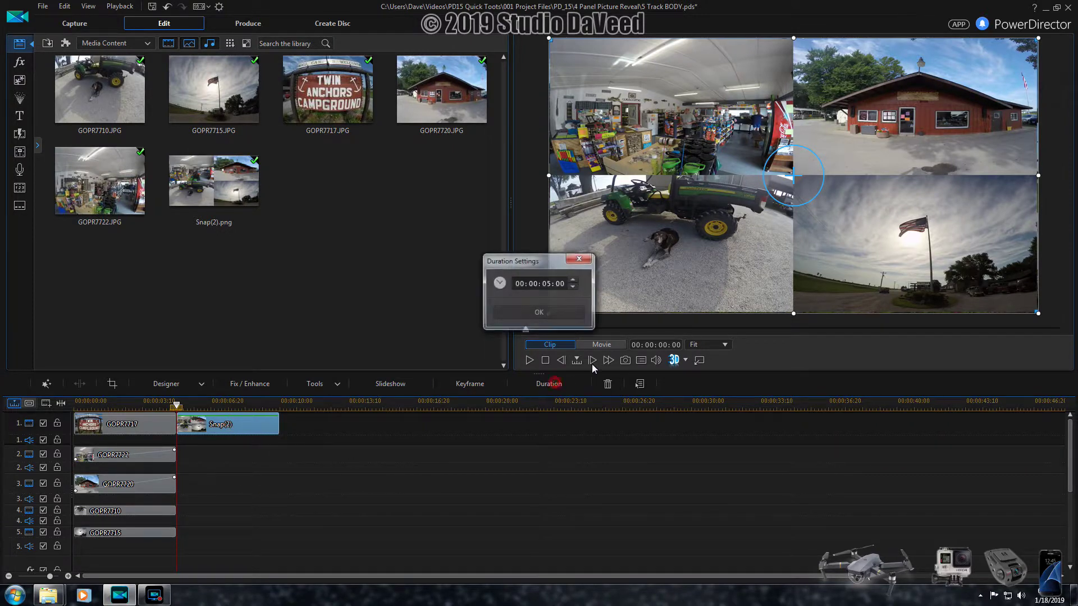
{"action": "left_click", "coordinate": [553, 313]}
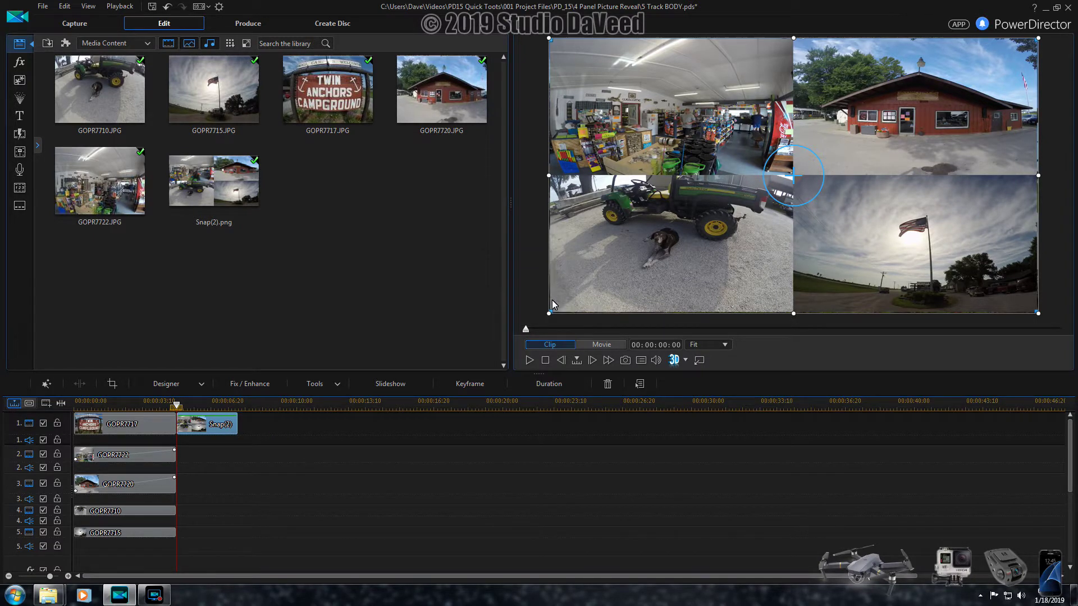
{"action": "left_click", "coordinate": [602, 345]}
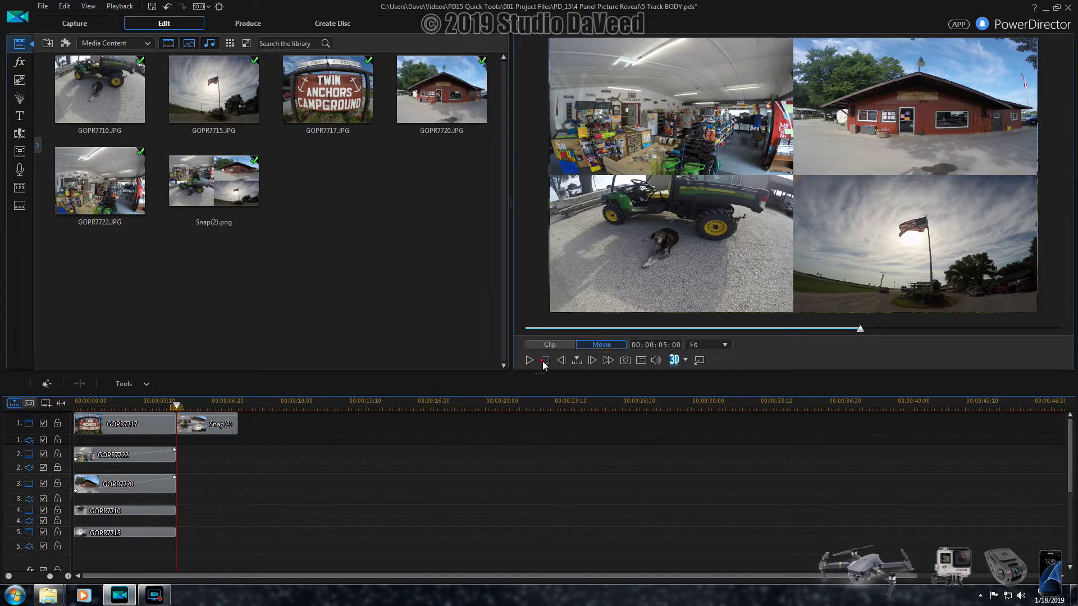
{"action": "left_click", "coordinate": [545, 360]}
{"action": "left_click", "coordinate": [530, 360]}
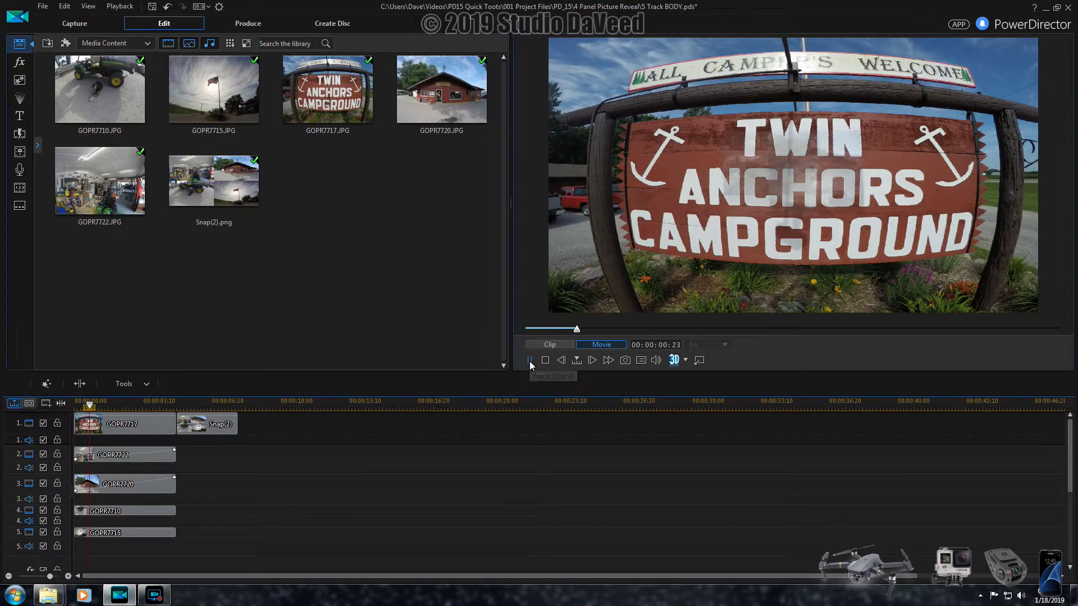